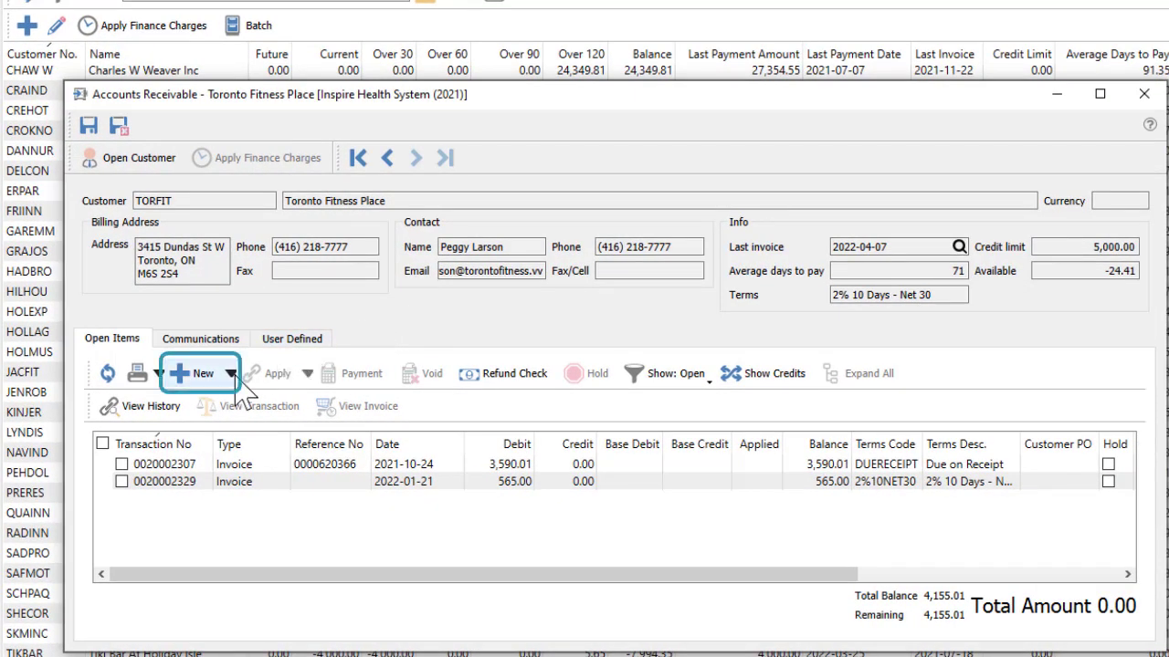
Step: Create and post a new invoice for Toronto Fitness Place with reference number 6334 and a total of 113.00
click(235, 378)
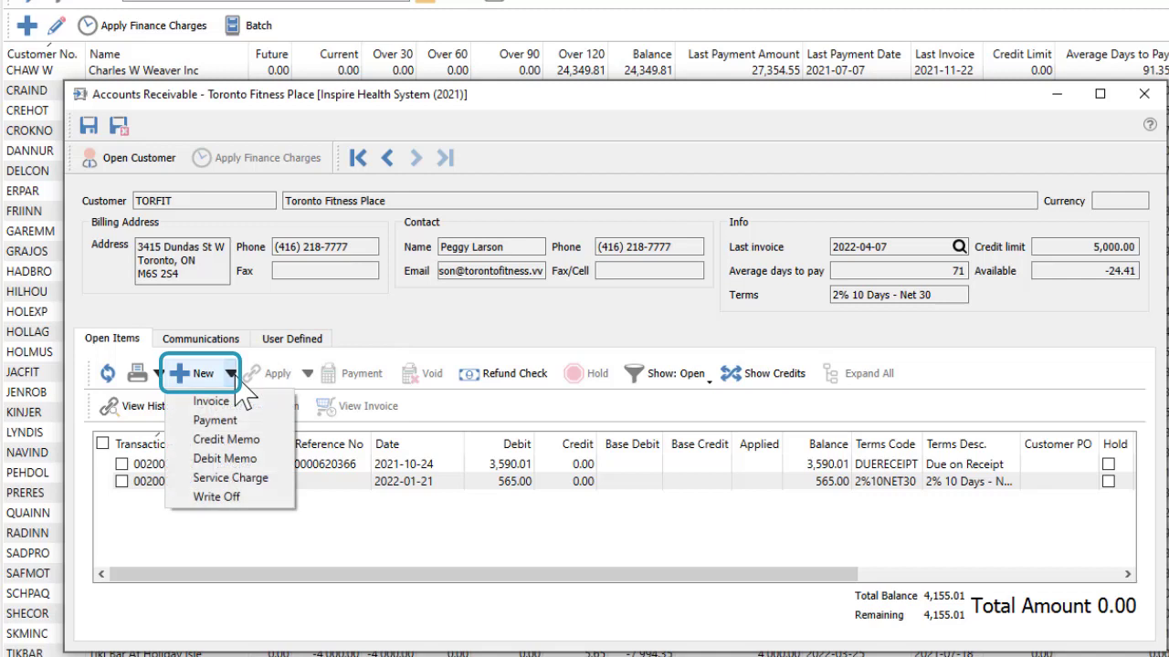
click(212, 401)
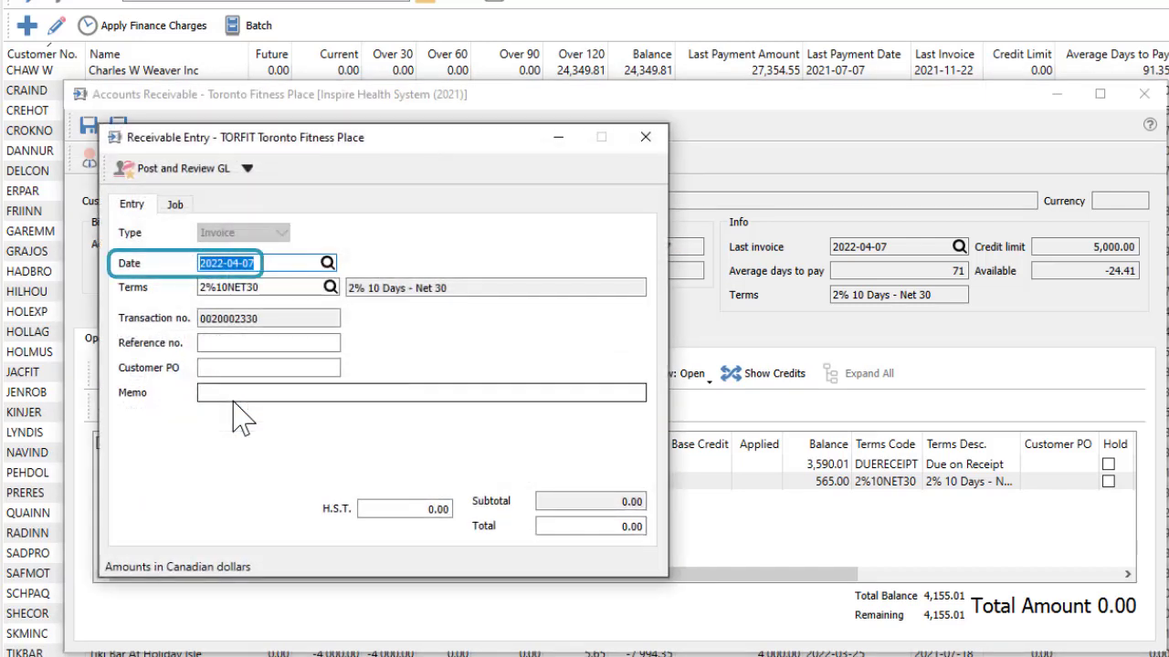
click(249, 344)
text(6334)
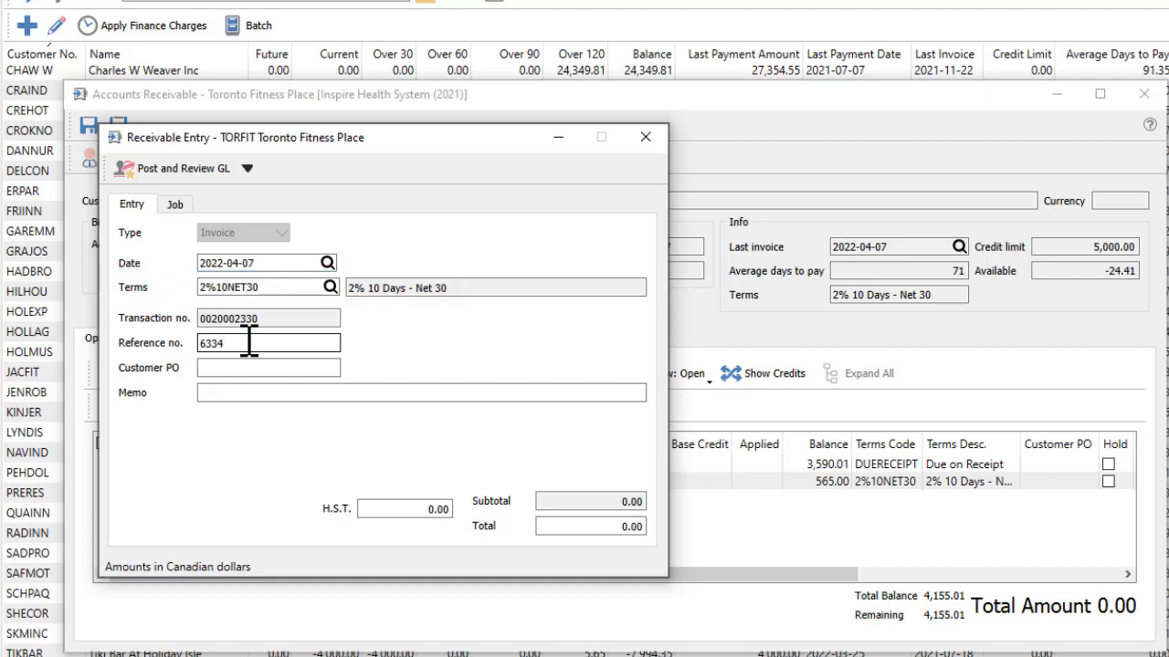
click(589, 526)
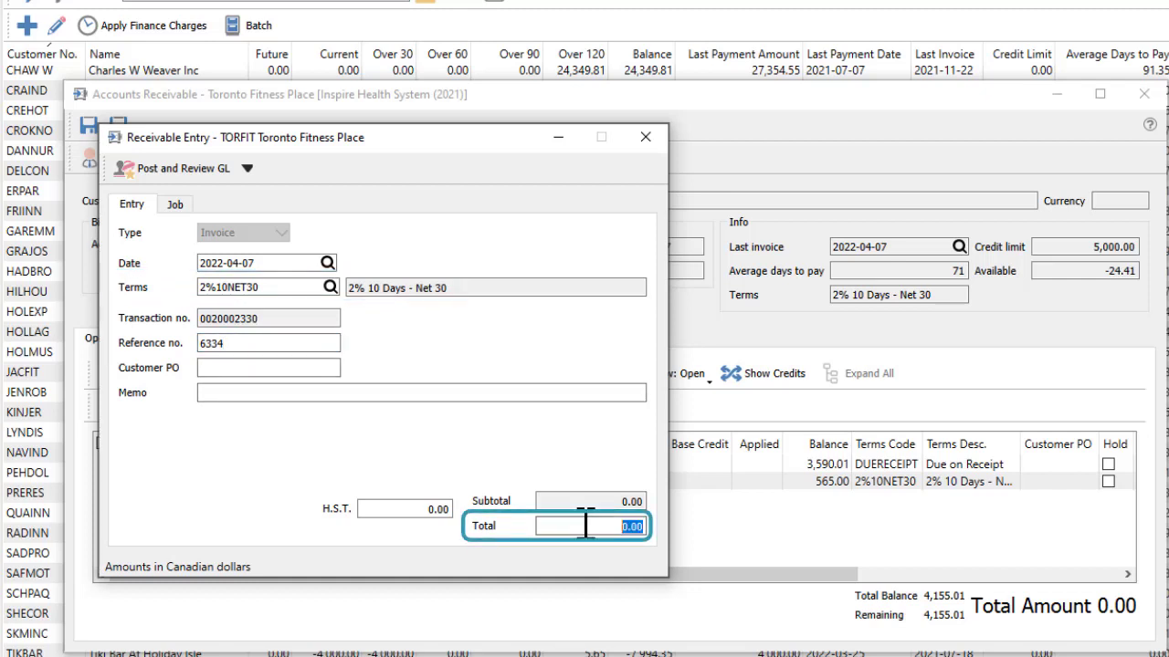
text(113)
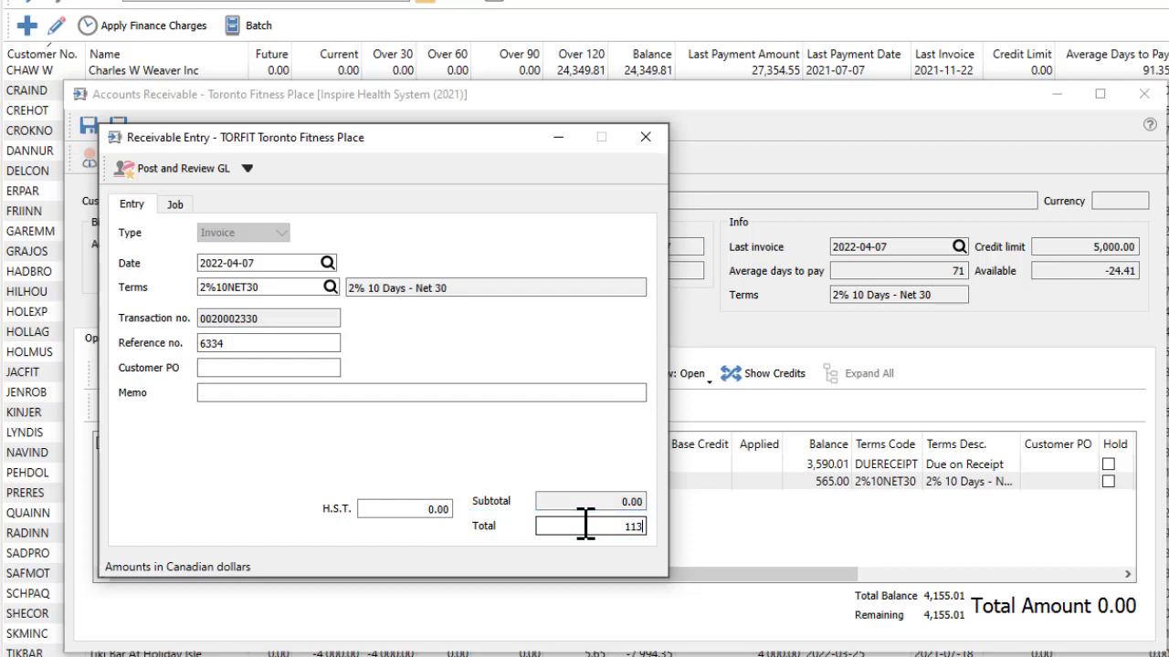
key(Tab)
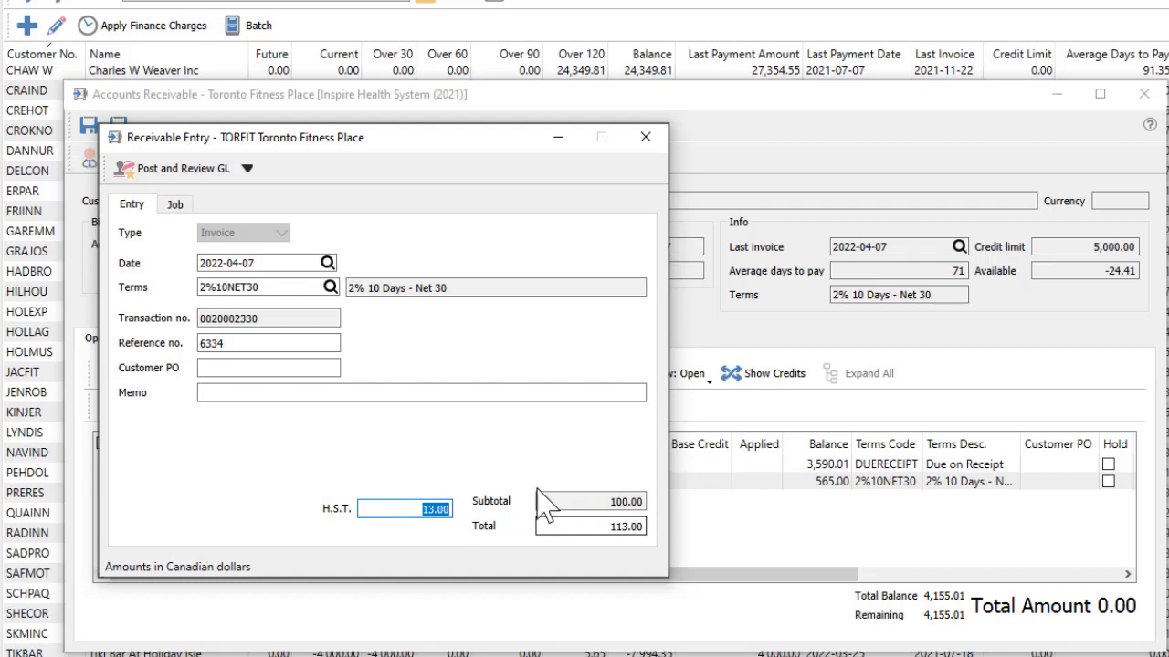
click(183, 169)
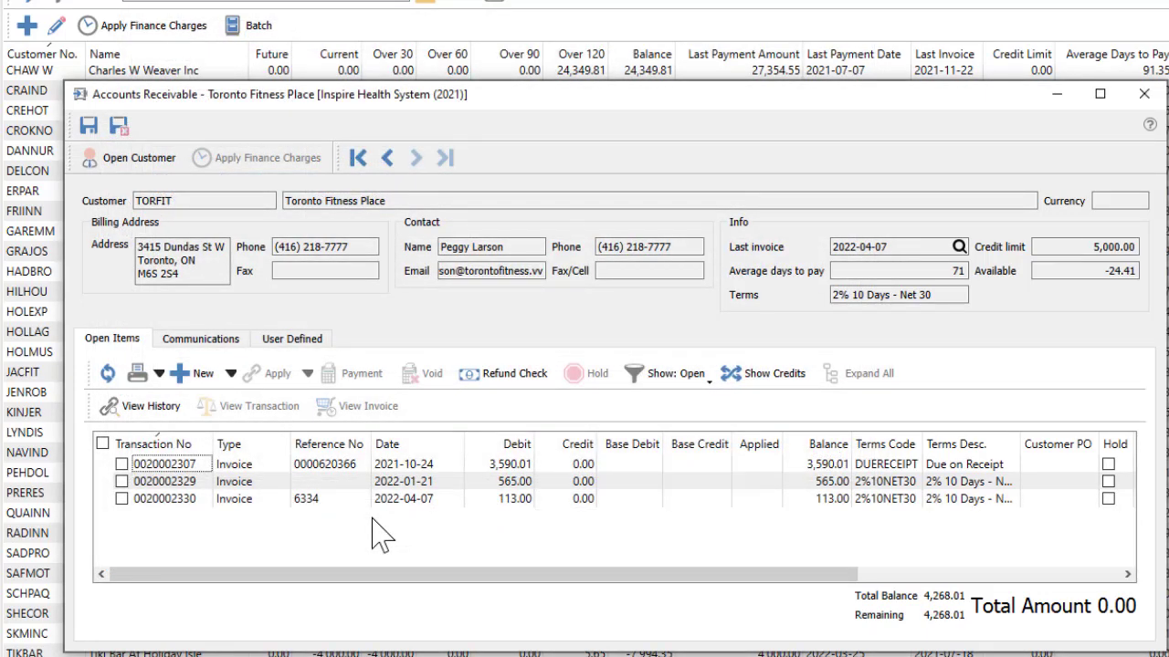
Step: Mark the 2021-10-24 invoice and invoice 6334 for payment, and review the sales history of the 2021-10-24 invoice
click(121, 464)
click(122, 499)
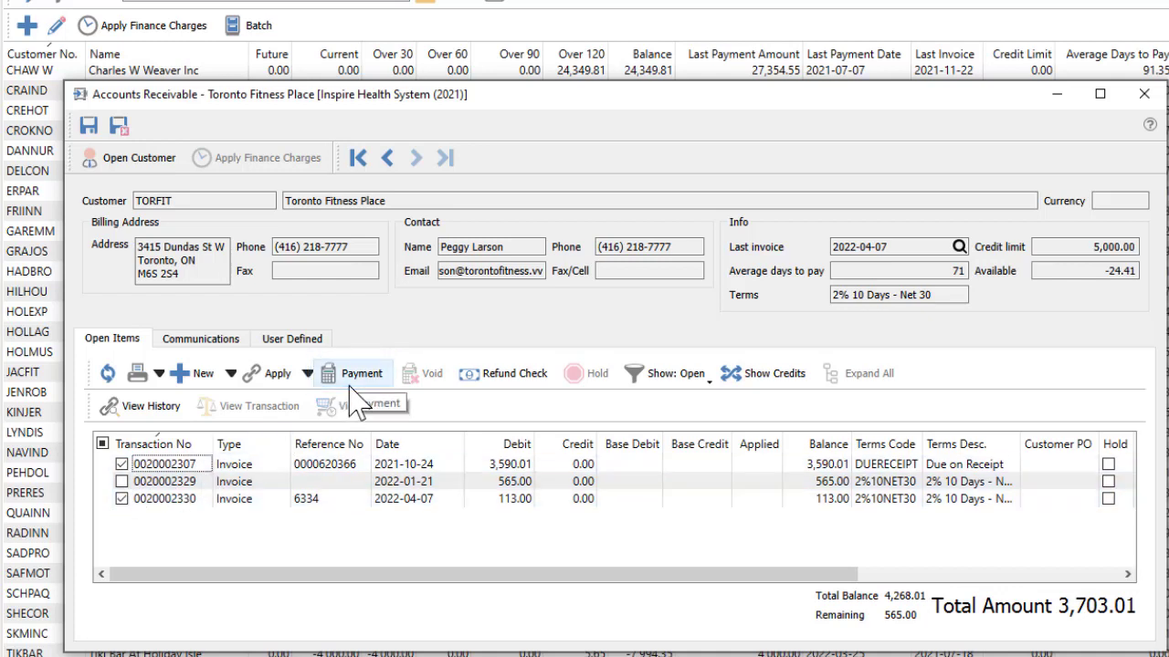
click(284, 464)
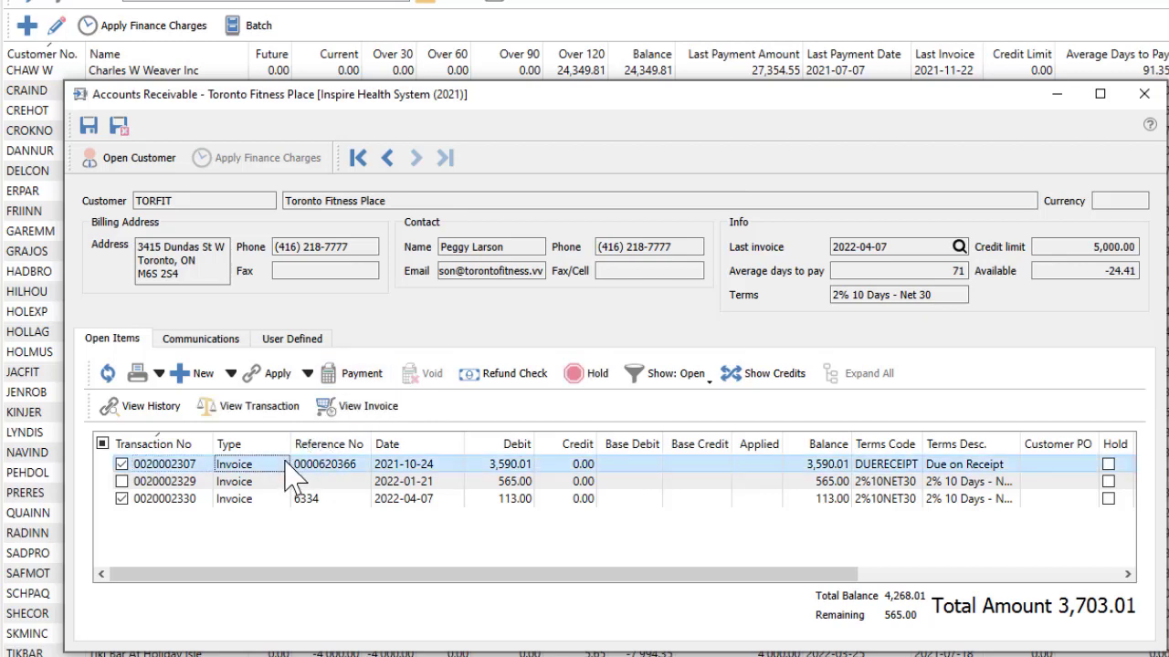
click(340, 412)
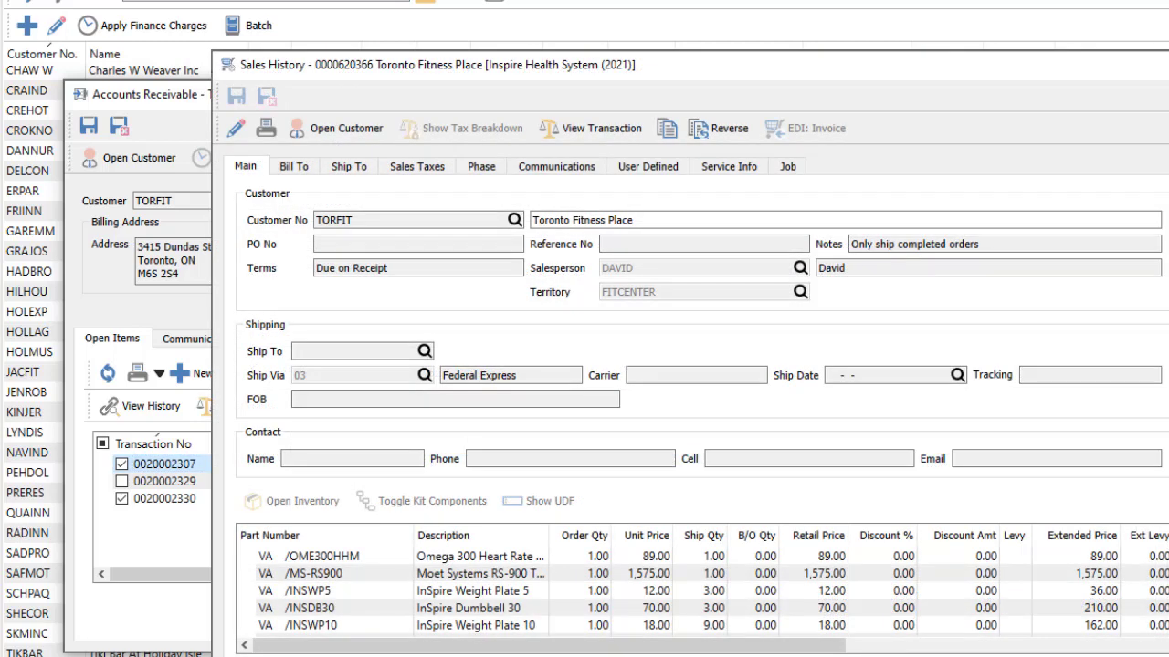
key(Escape)
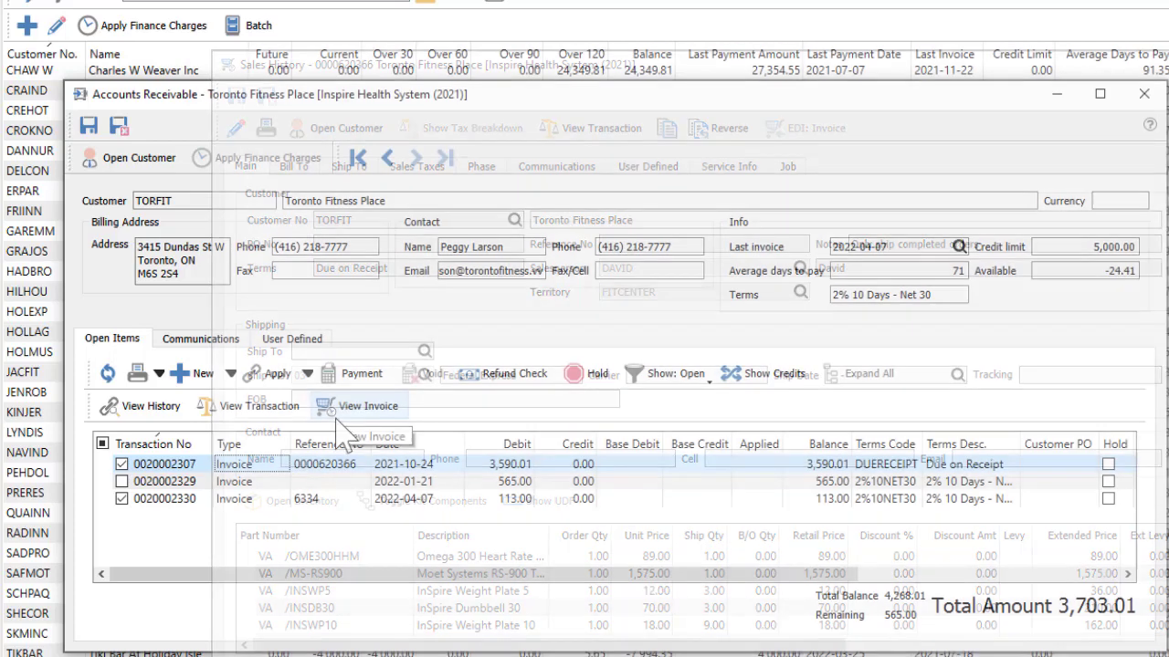
Step: Start a payment for the marked invoices with reference number 811, paying 1,000.00 on the 2021-10-24 invoice
click(350, 384)
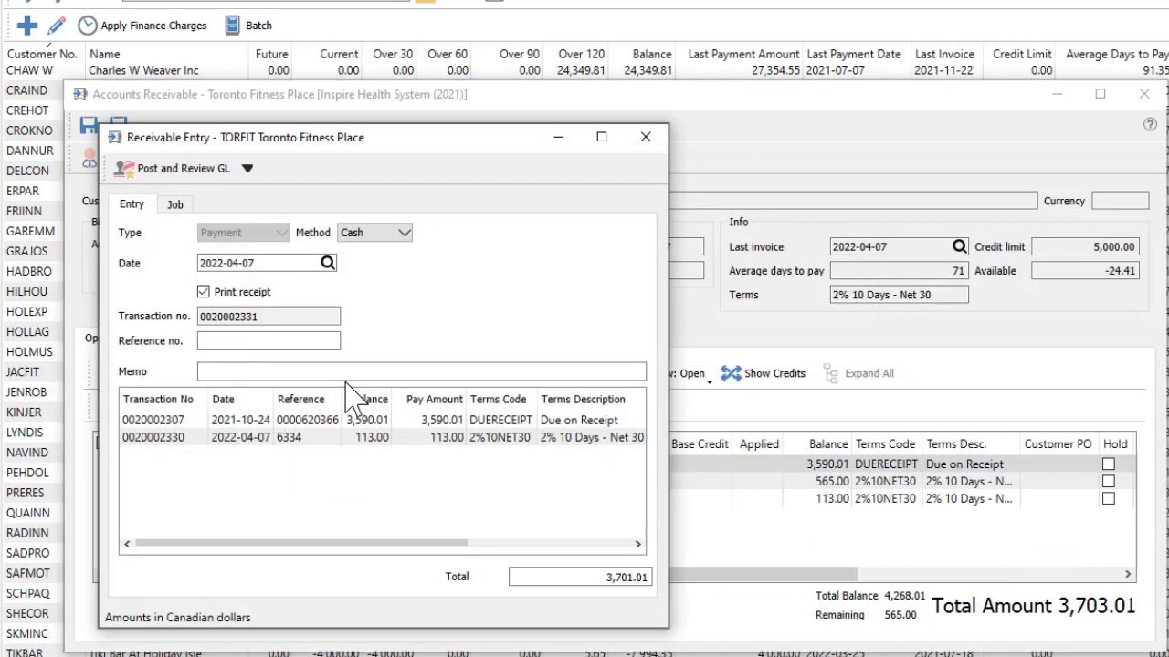
click(286, 341)
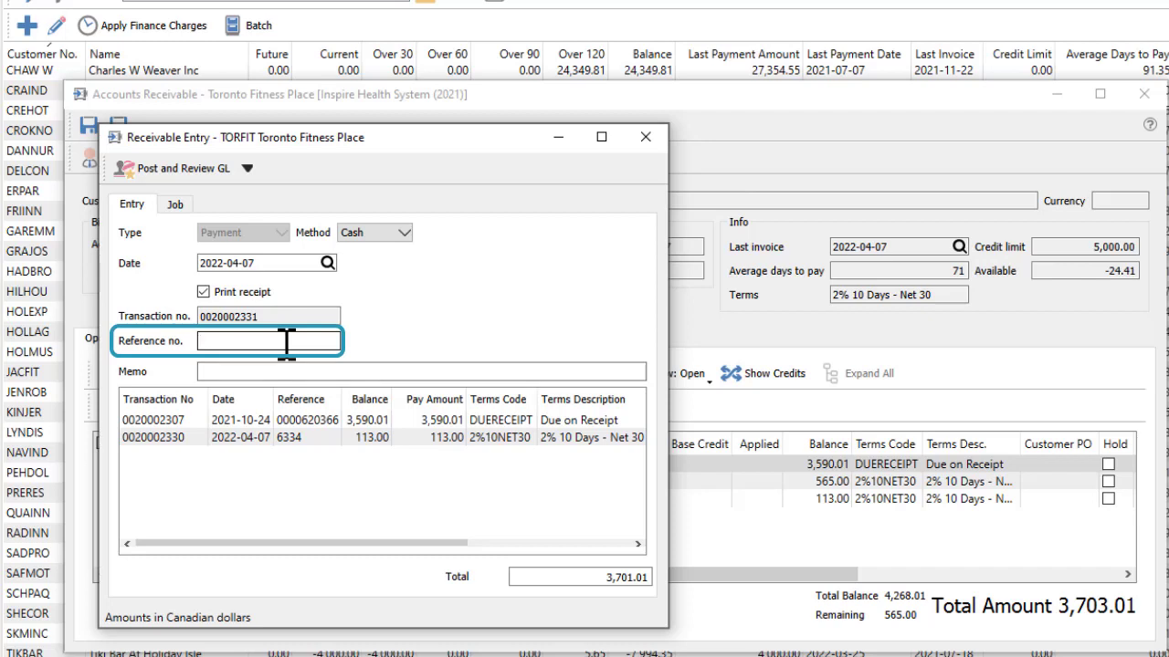
text(811)
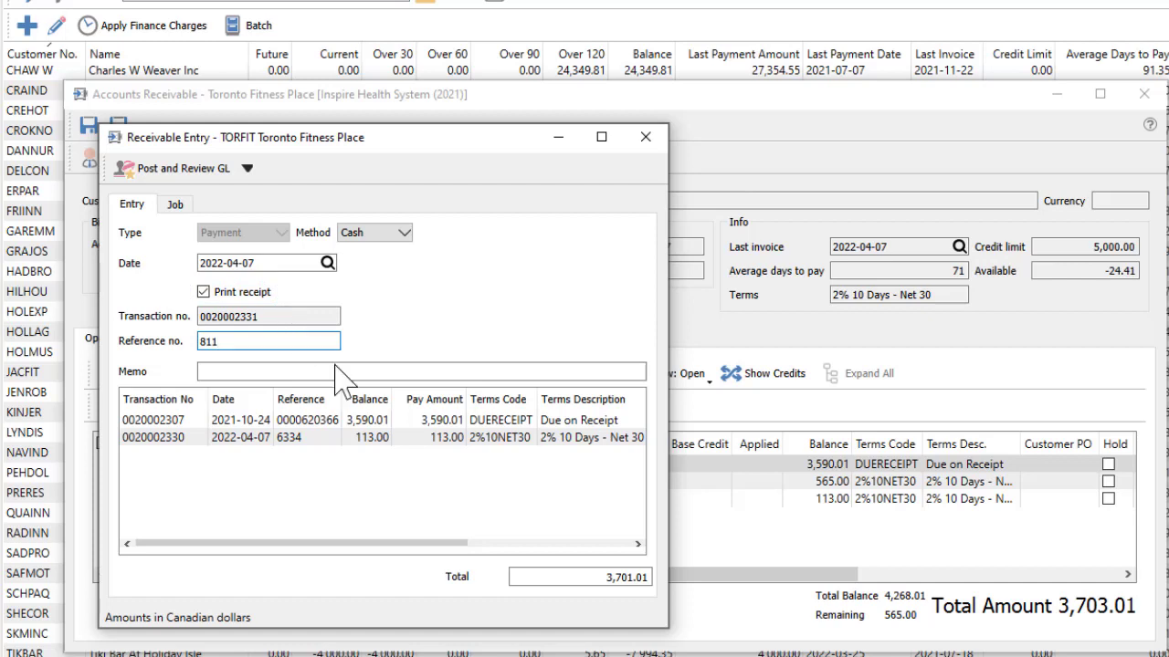
click(397, 420)
text(1000)
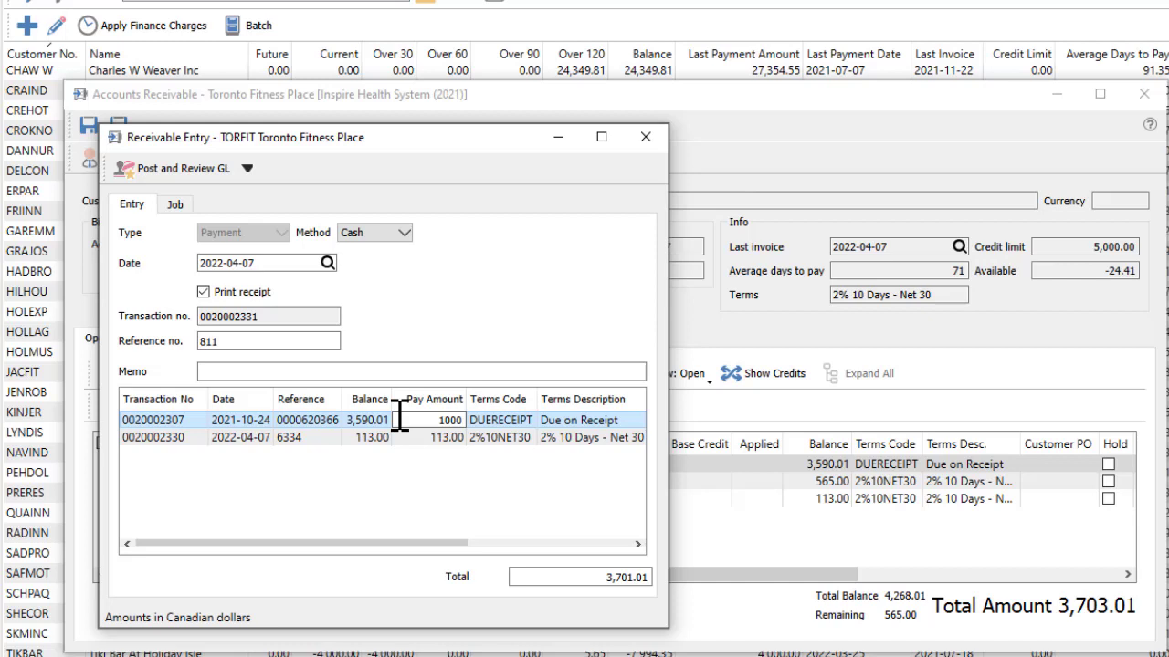
key(Tab)
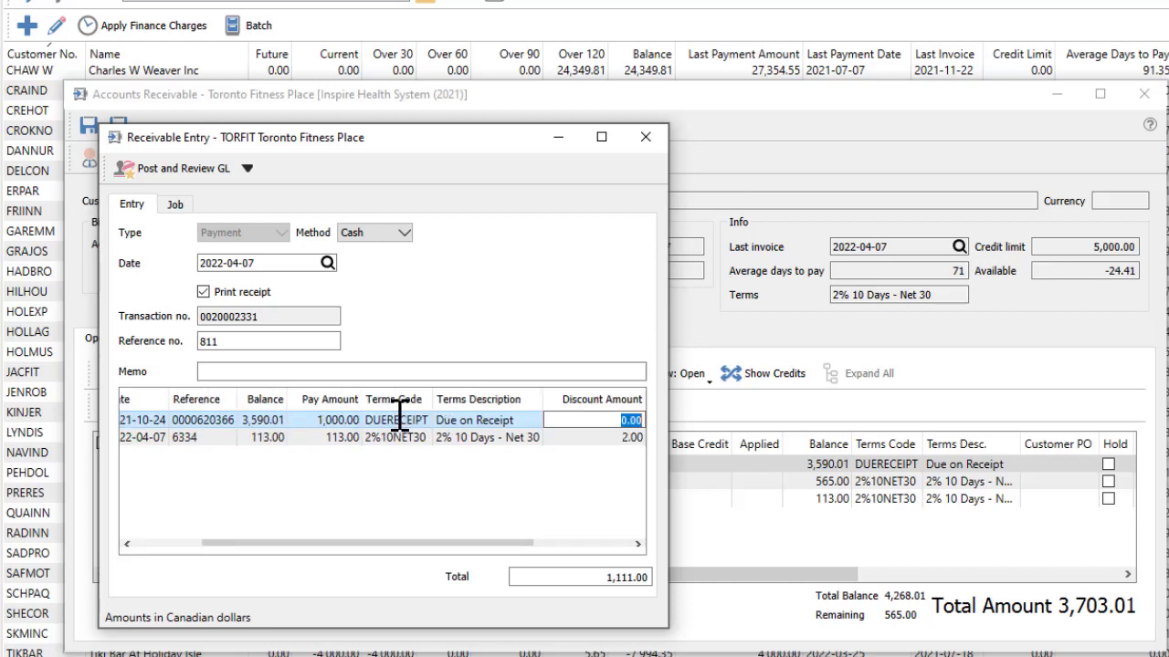
Step: Turn the discount for invoice 6334 off and back on in the payment entry
drag(429, 543, 518, 542)
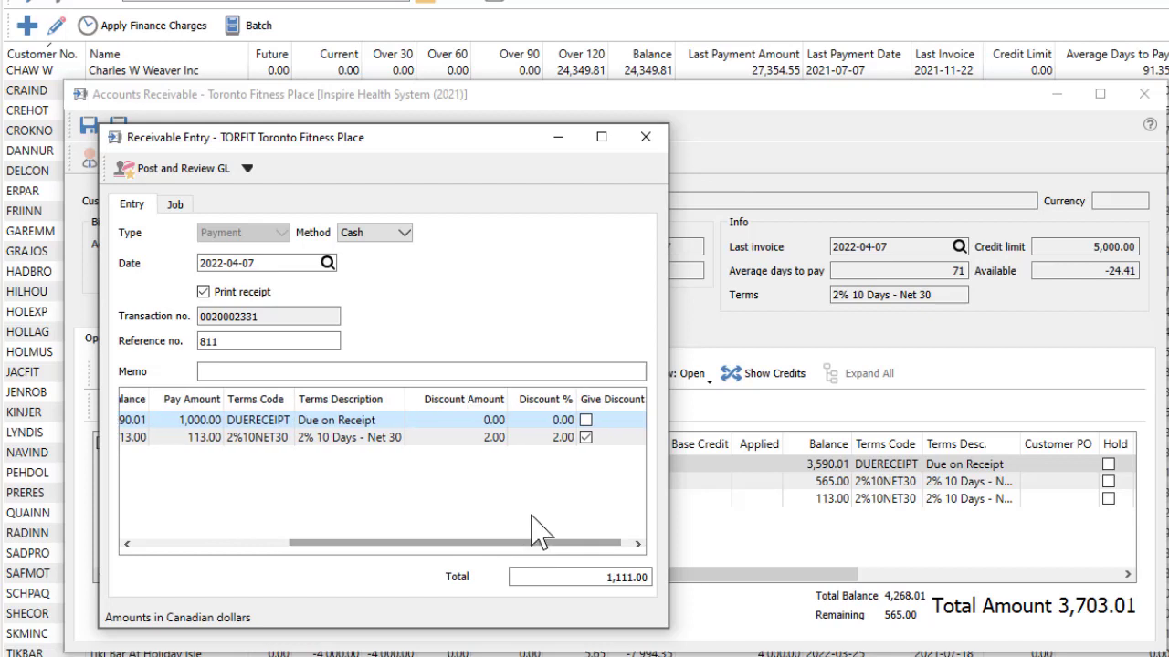
click(586, 438)
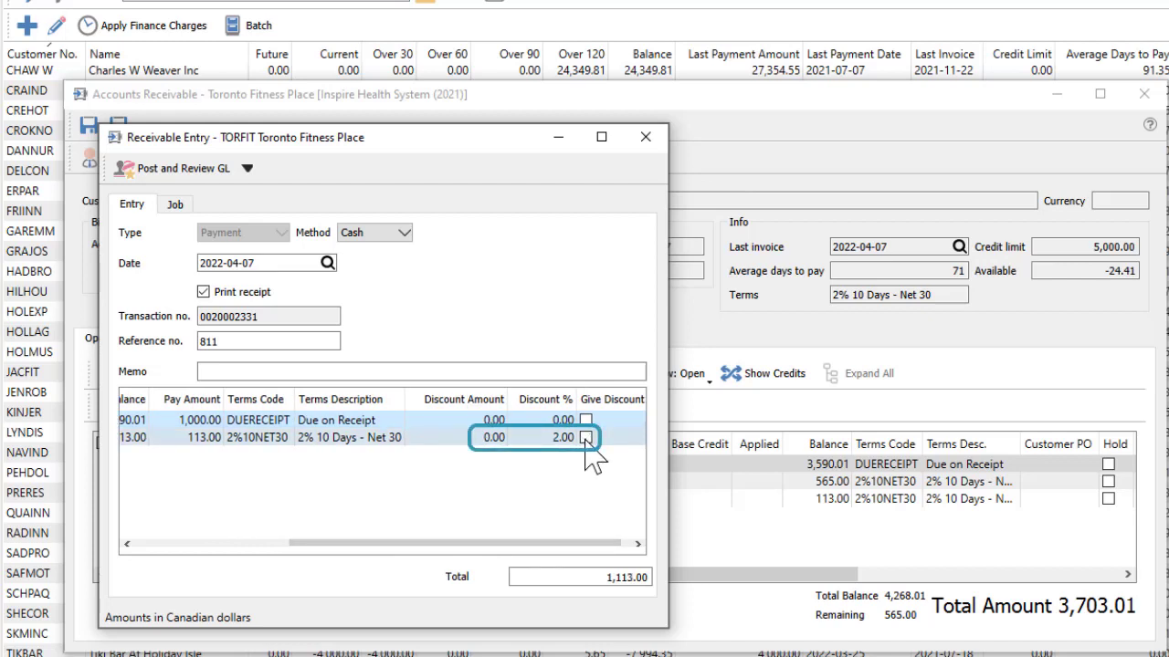
click(586, 438)
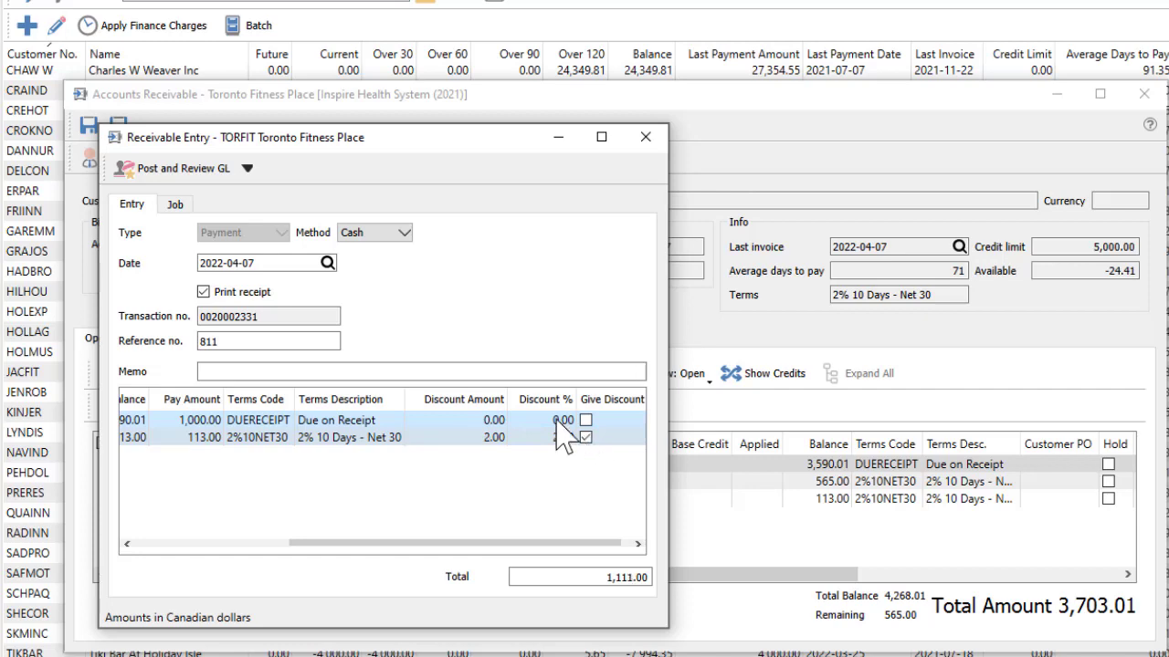
Step: Post the payment, accept its general ledger transaction, and skip the payment receipt
click(223, 174)
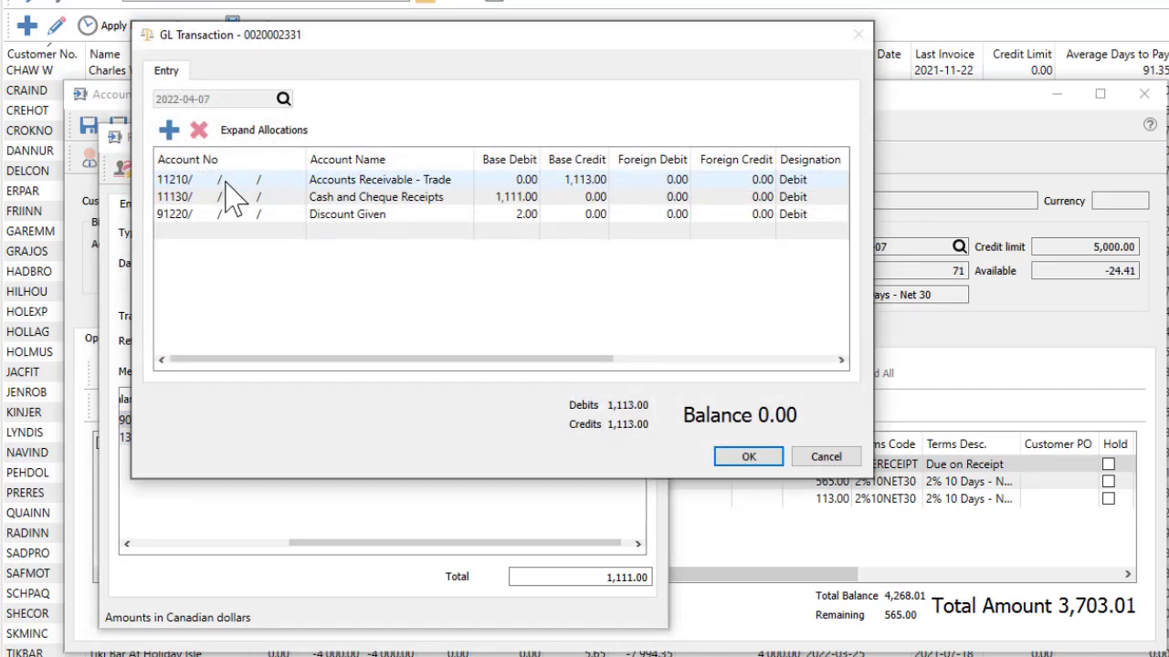
click(739, 462)
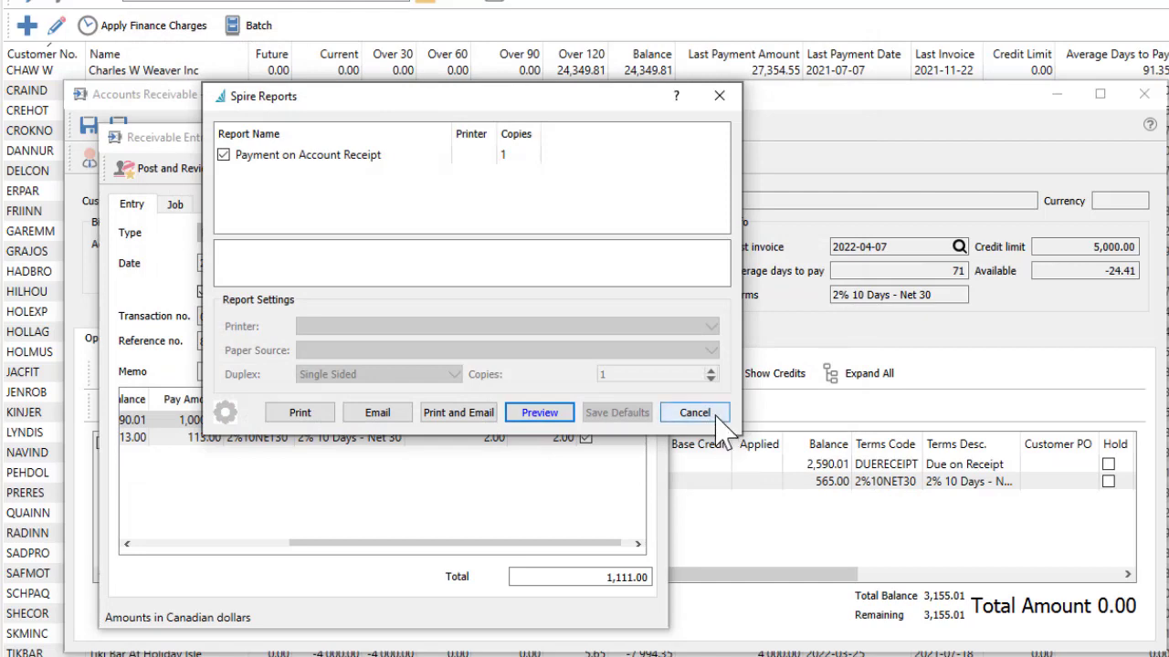
click(694, 412)
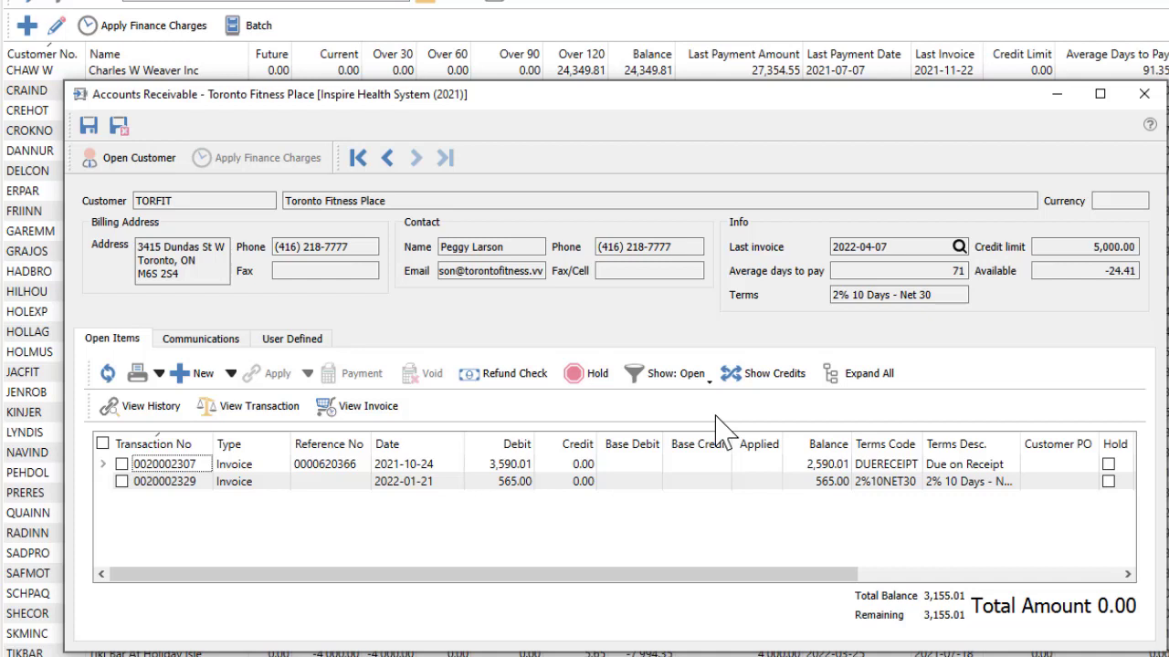
Step: Create and post a new unallocated payment of 565.00, skipping the receipt
click(233, 374)
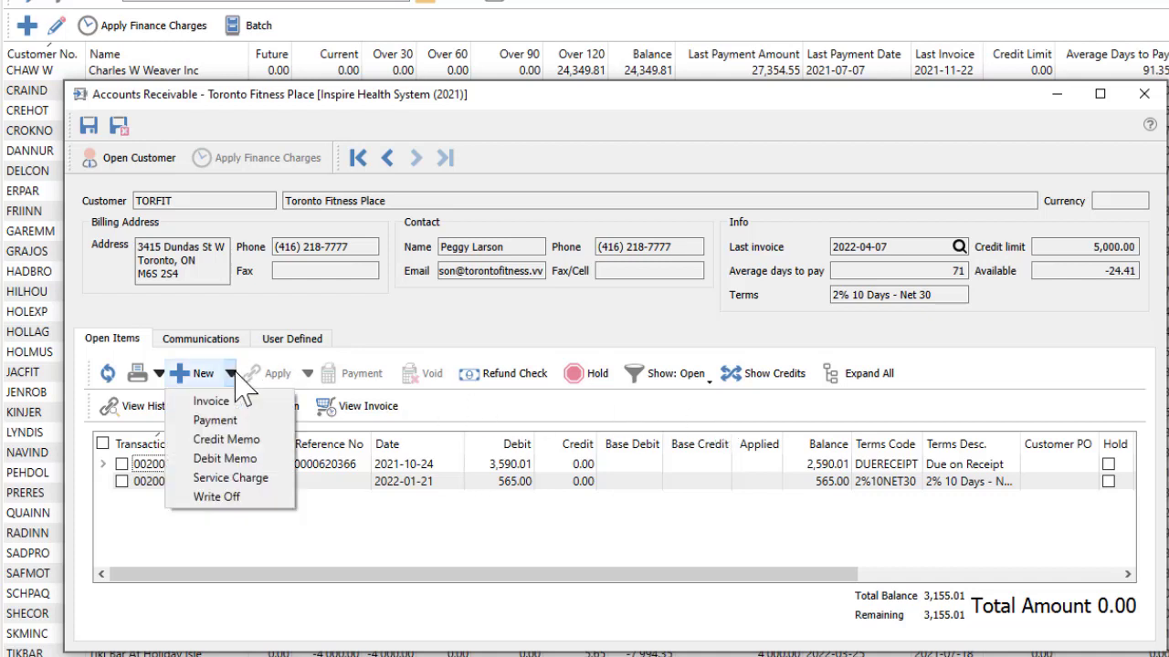
click(253, 429)
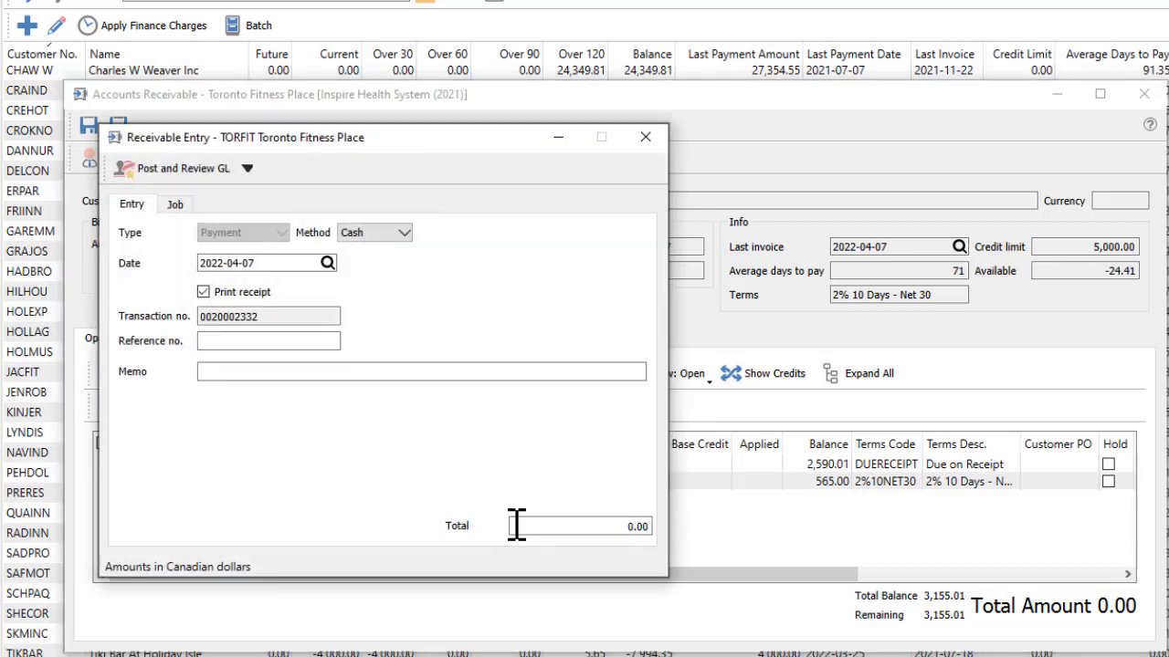
click(516, 525)
text(565)
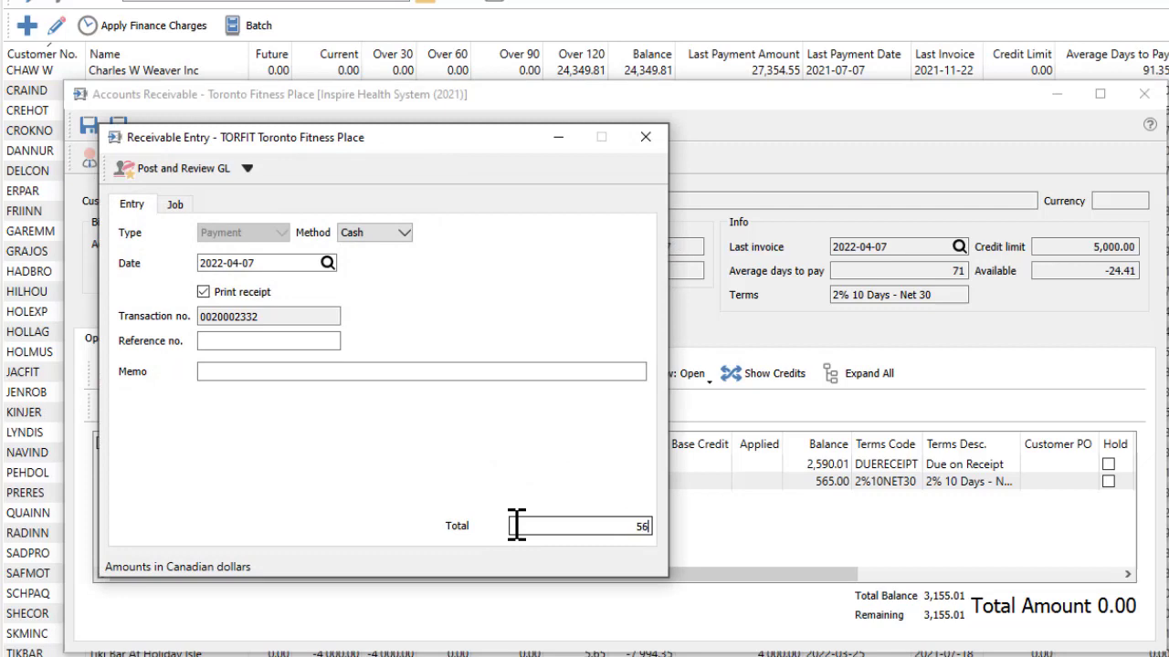
click(179, 169)
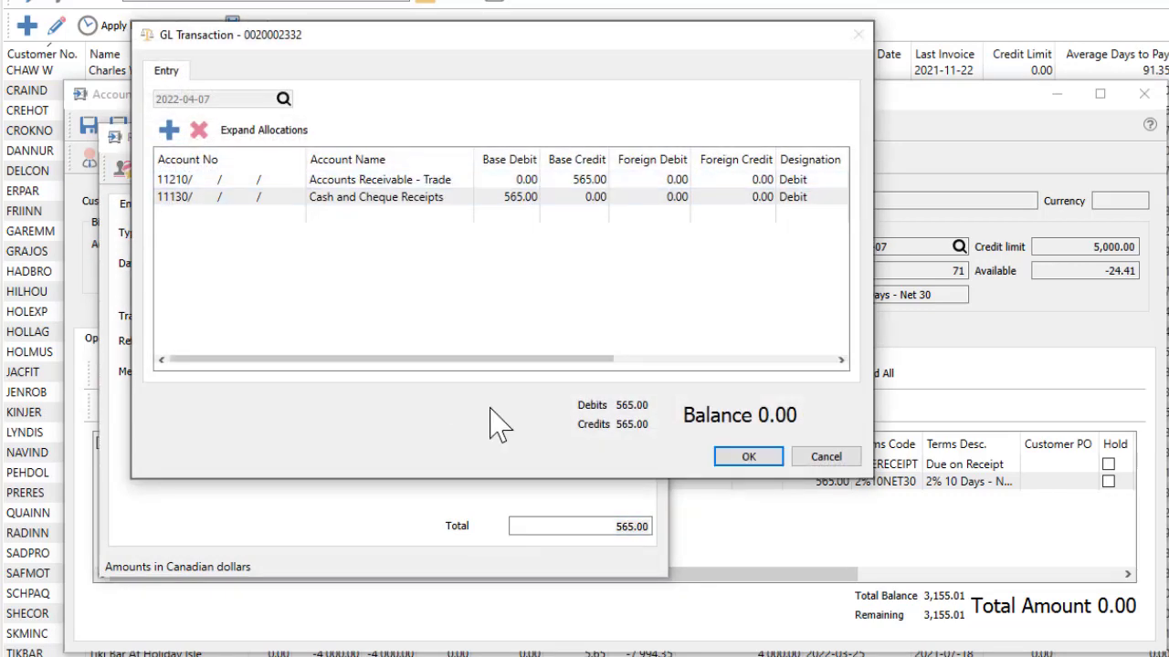
click(746, 459)
click(694, 413)
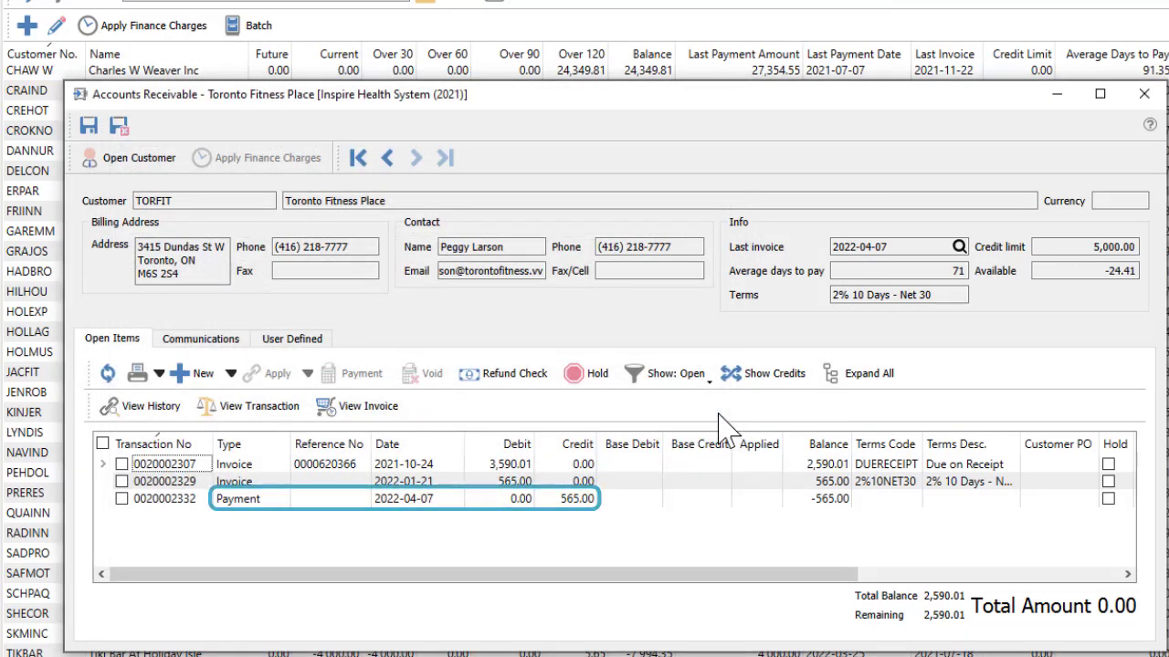
Step: Apply the 565.00 payment to the invoice dated 2022-01-21
click(122, 481)
click(122, 498)
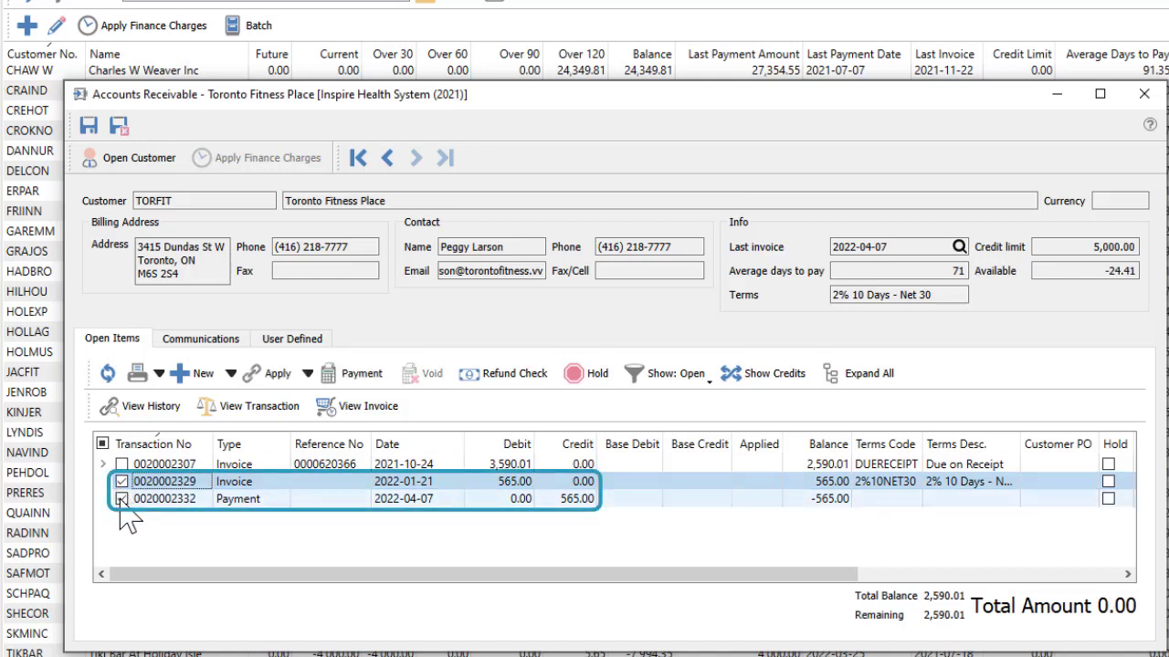
click(274, 376)
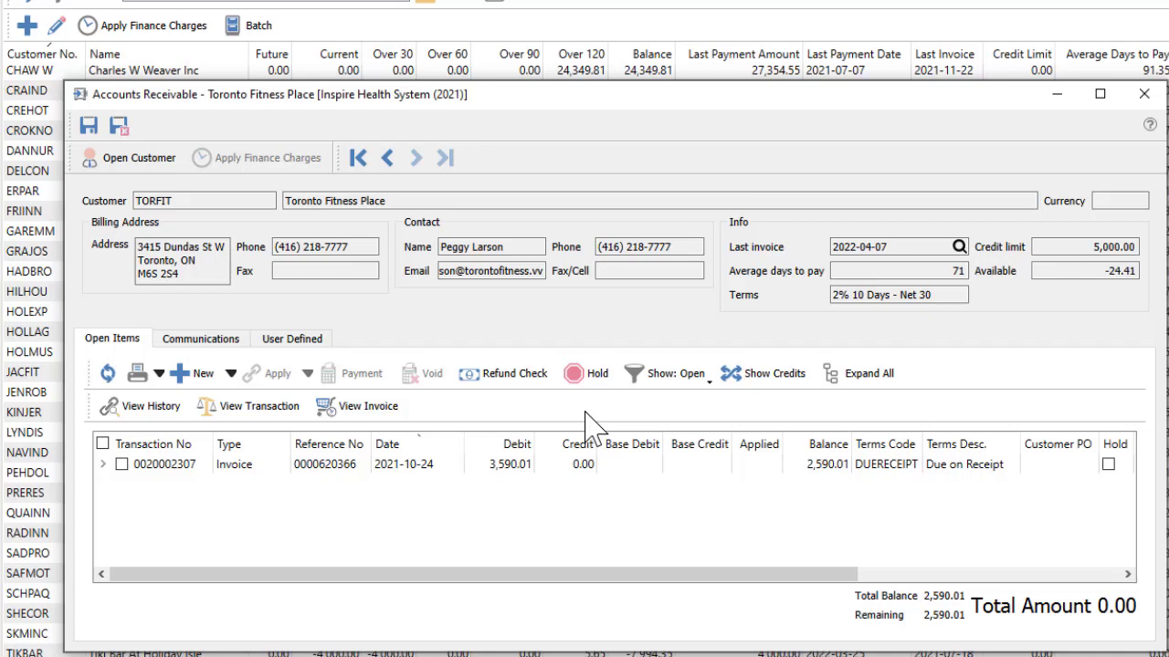
Step: List all transactions since last fiscal year and expand every invoice to view its applied payments
click(685, 381)
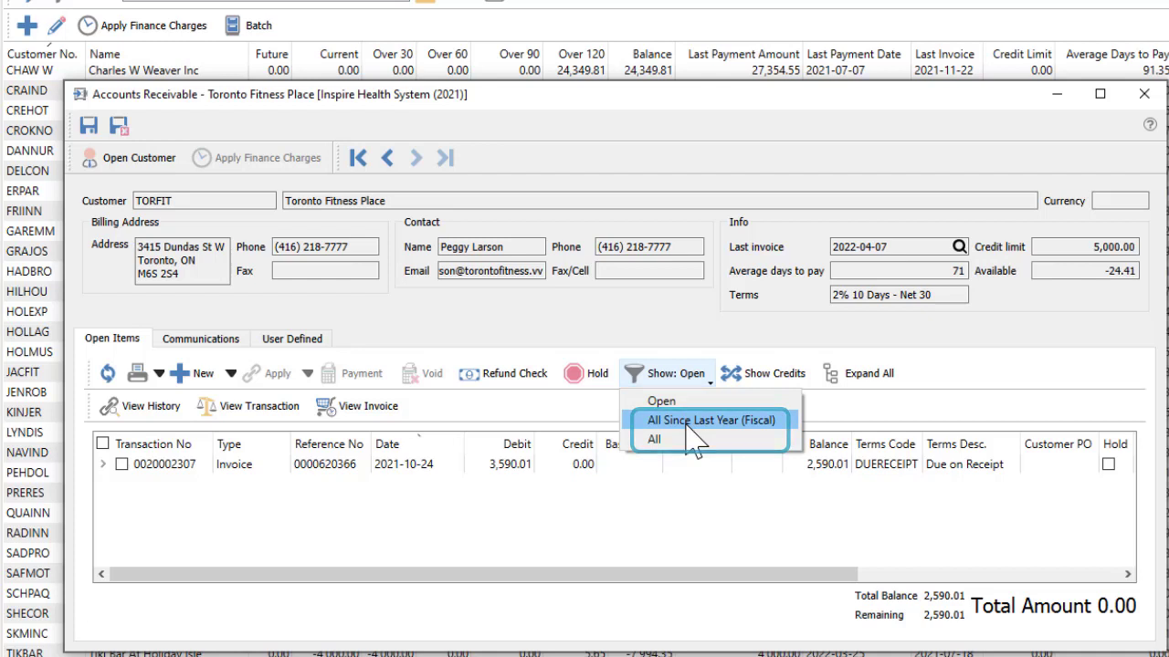
click(687, 423)
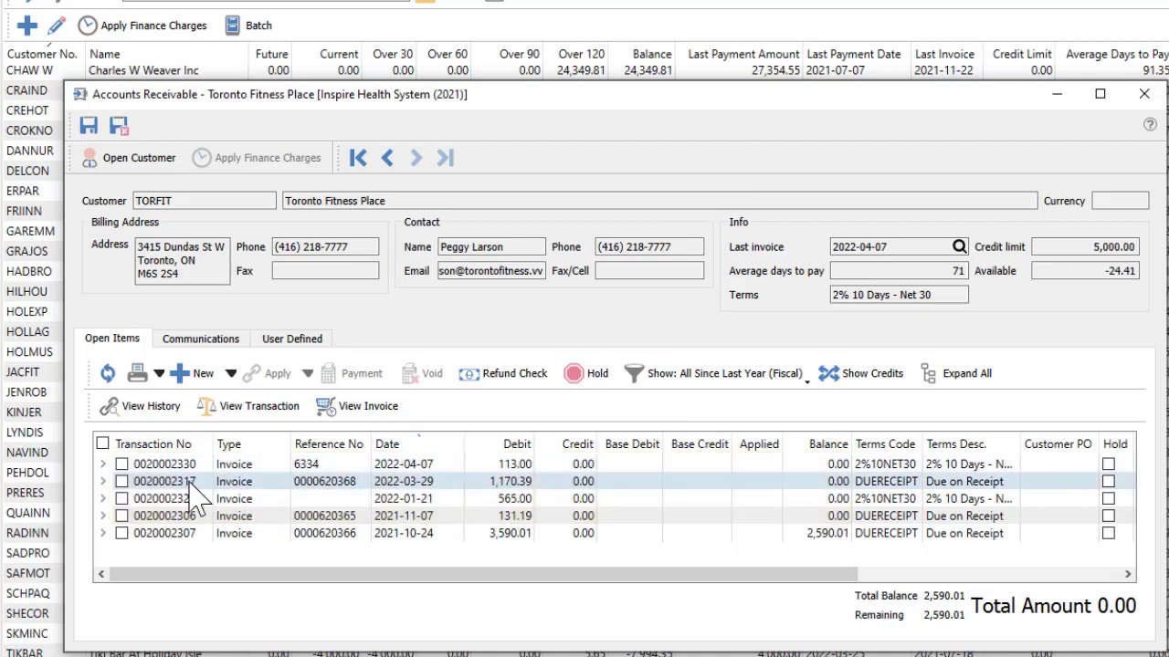
click(103, 481)
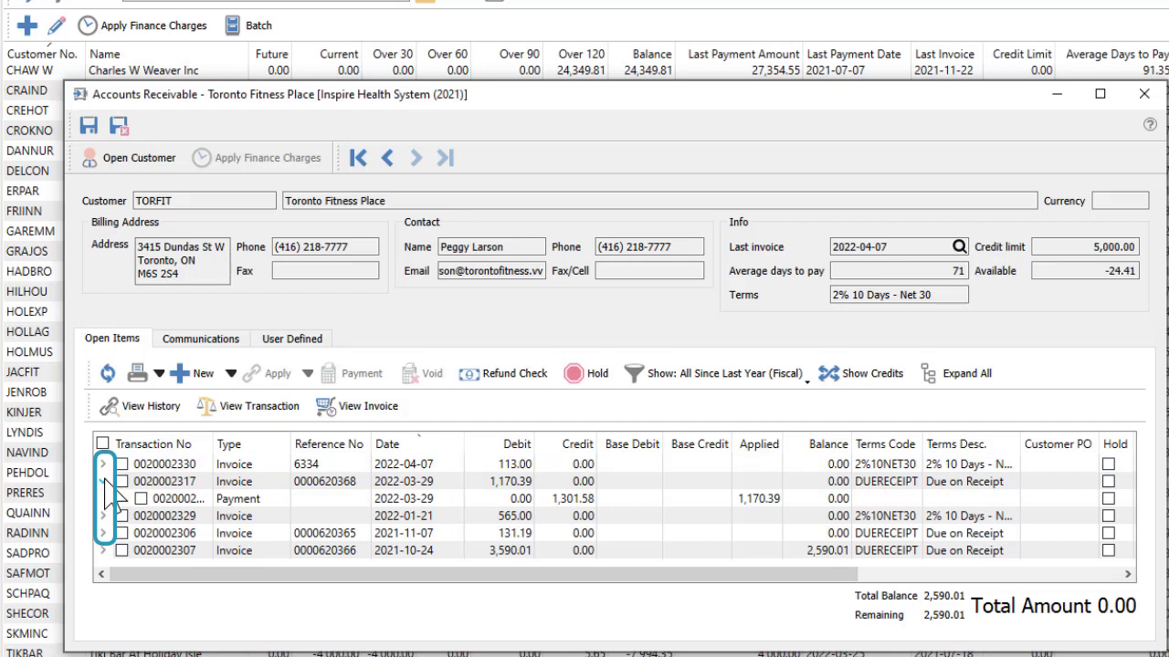
click(998, 378)
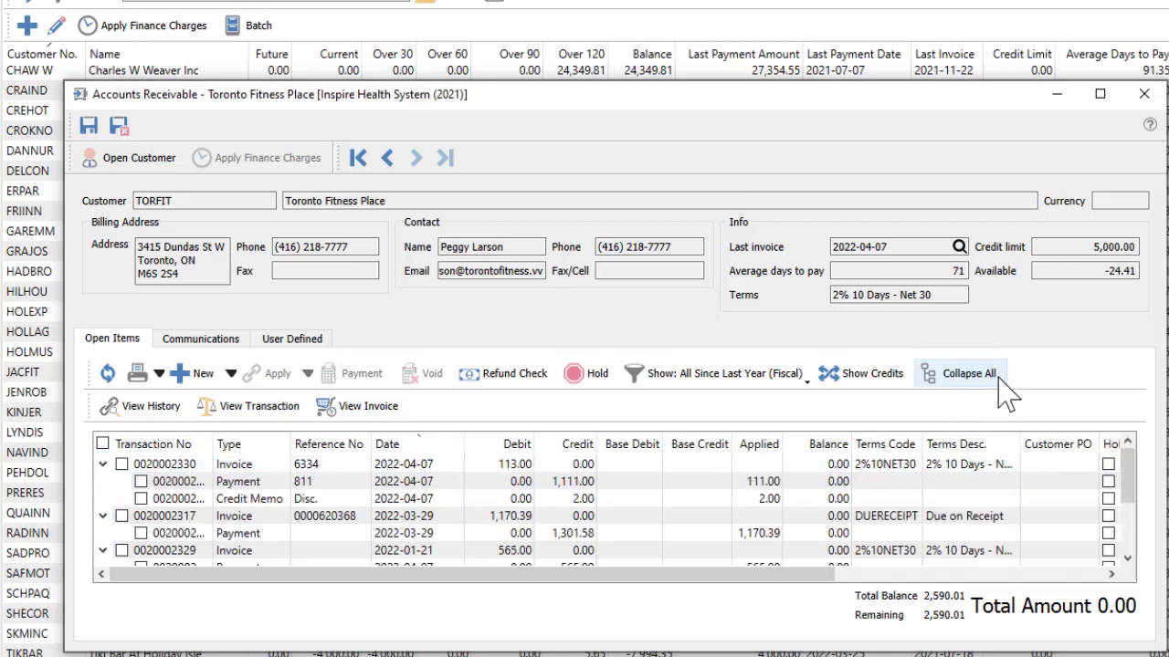
Step: Organize the transaction list by credits and expand all of them to view the invoices they were applied to
click(892, 395)
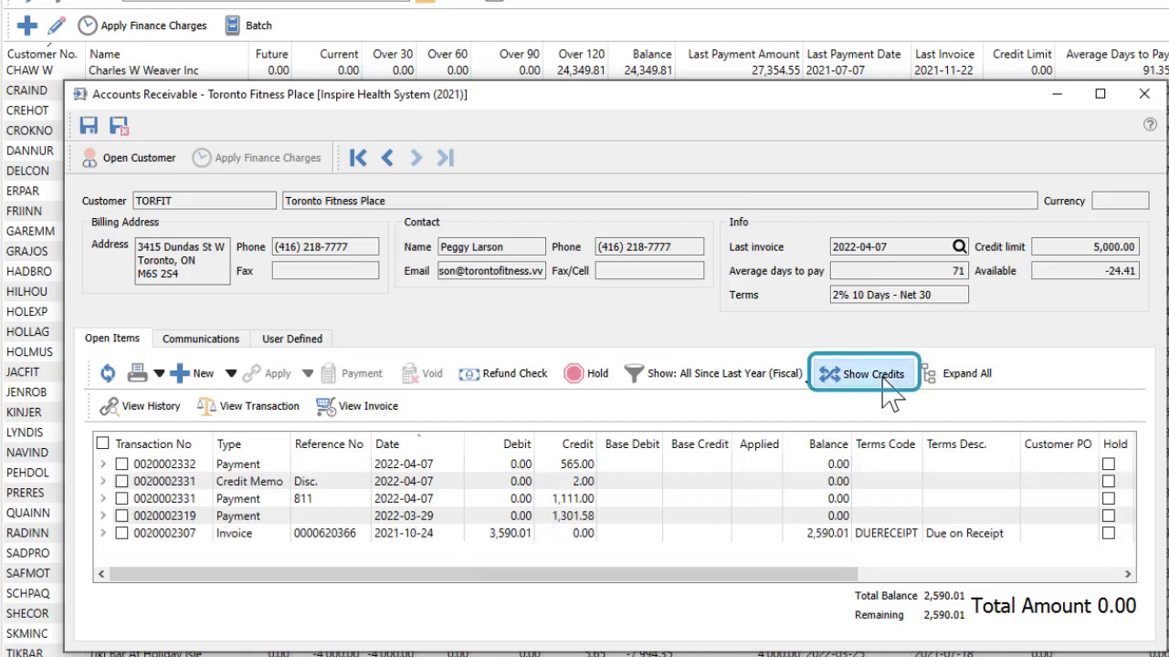
click(949, 384)
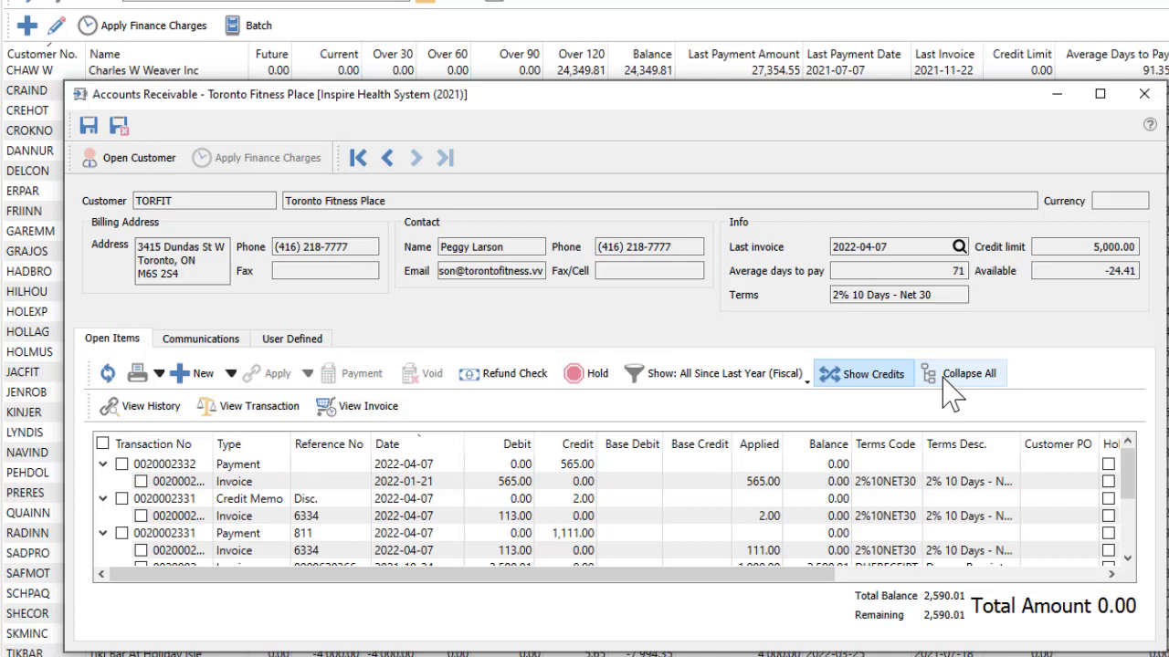
Step: Void the 565.00 payment that is applied to the invoice dated 2022-01-21
click(122, 464)
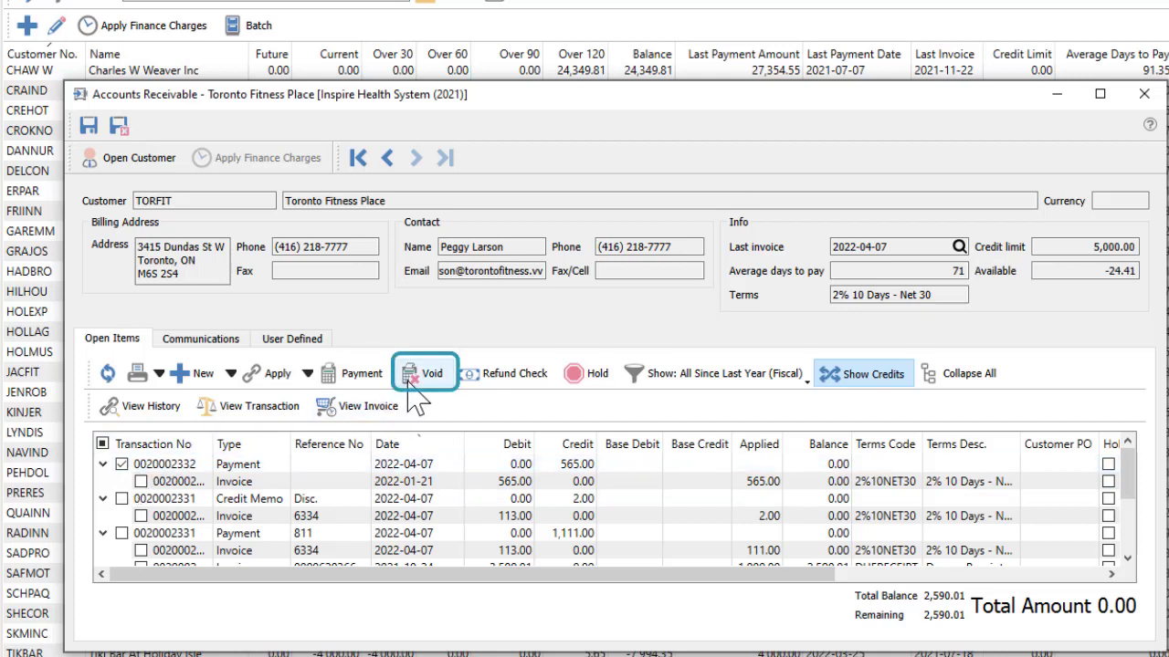
click(409, 382)
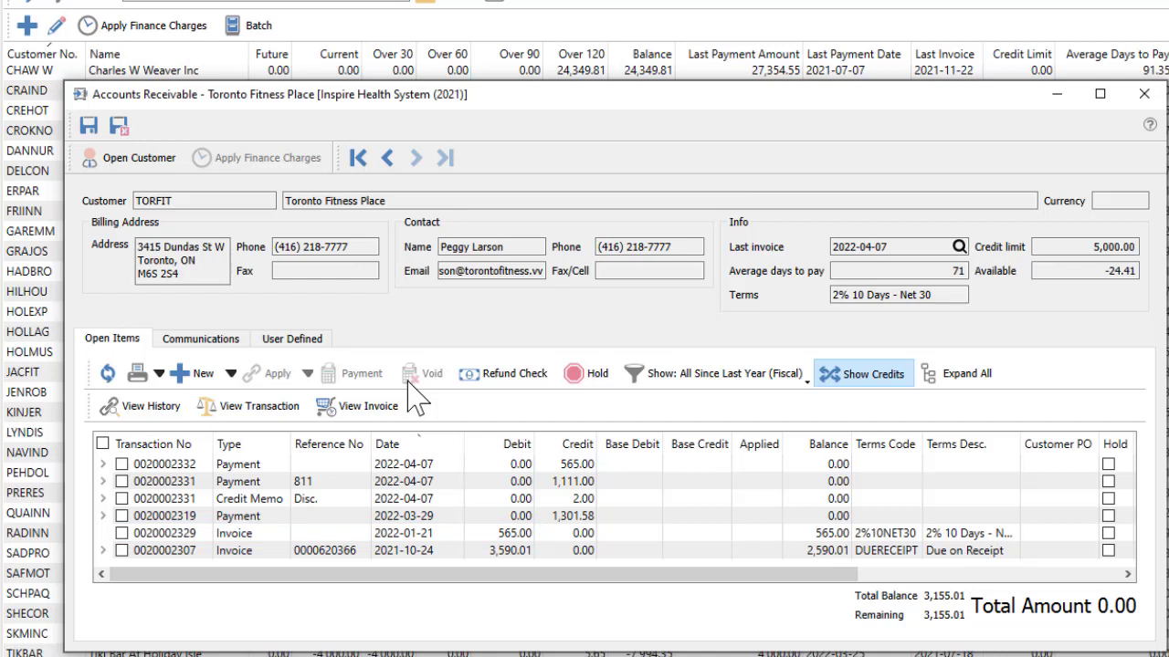
Step: View the refund check form without issuing a refund, and save and close the customer's accounts receivable record
click(469, 374)
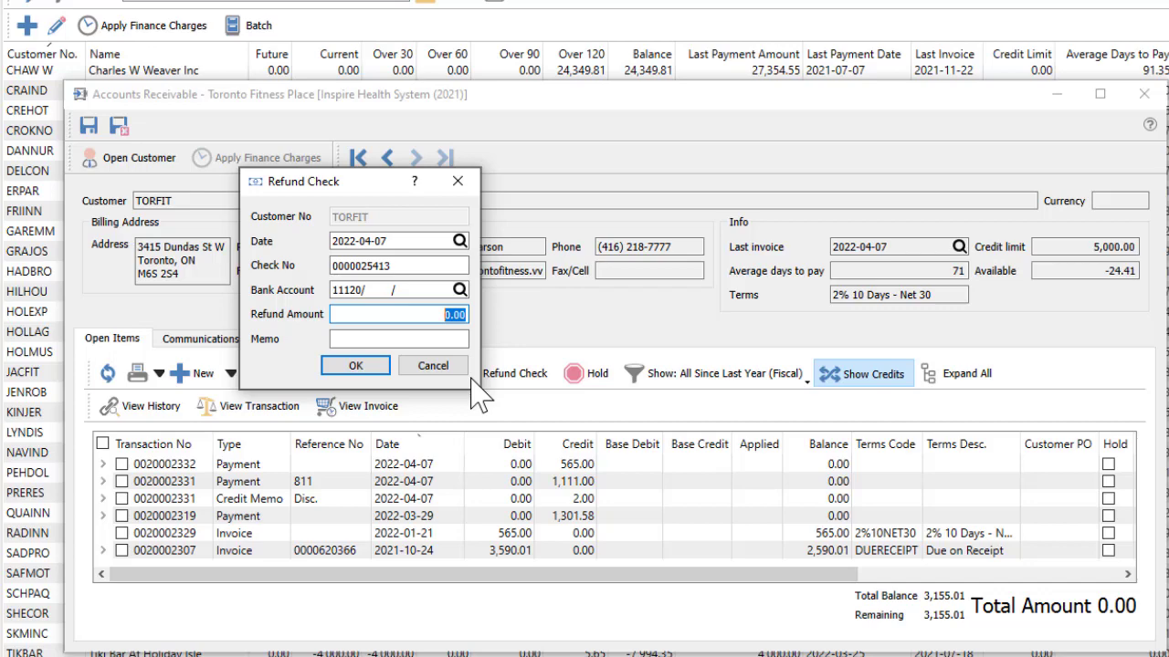
key(Escape)
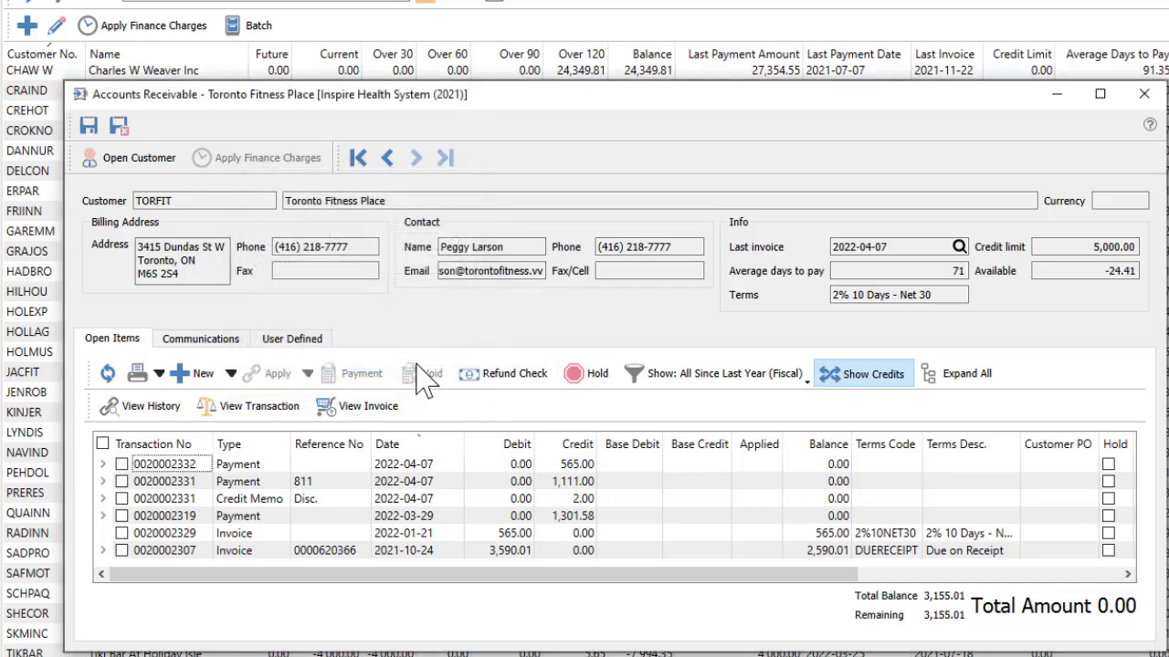
click(119, 126)
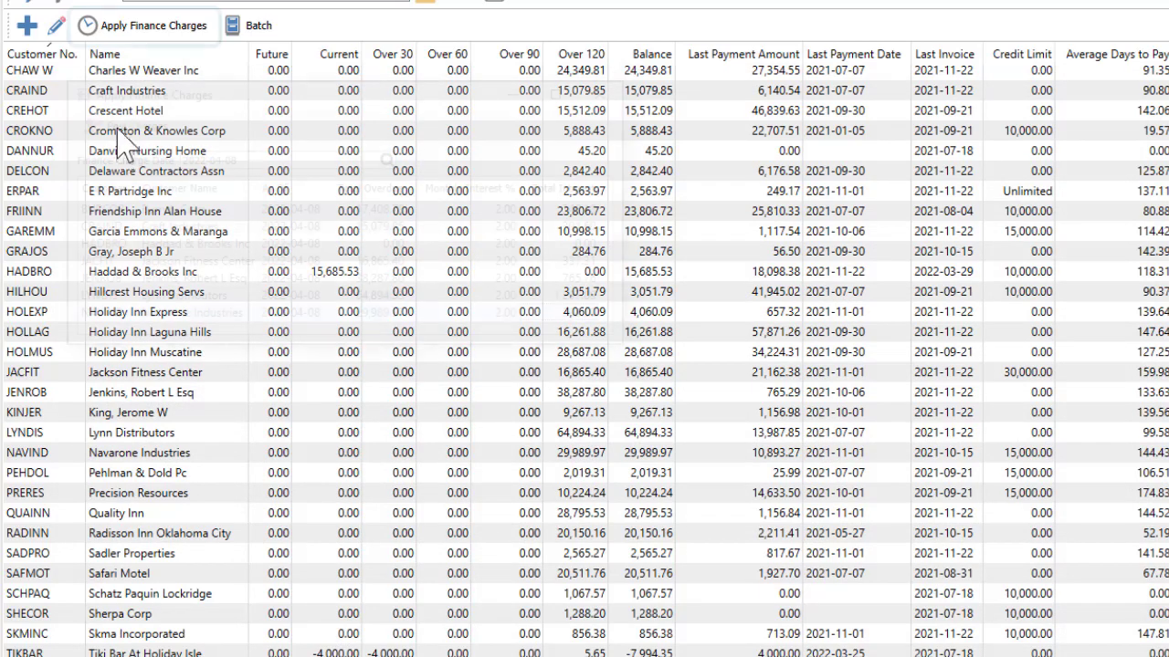
Step: View the Apply Finance Charges form for all customers and open the accounts receivable batch window
click(151, 26)
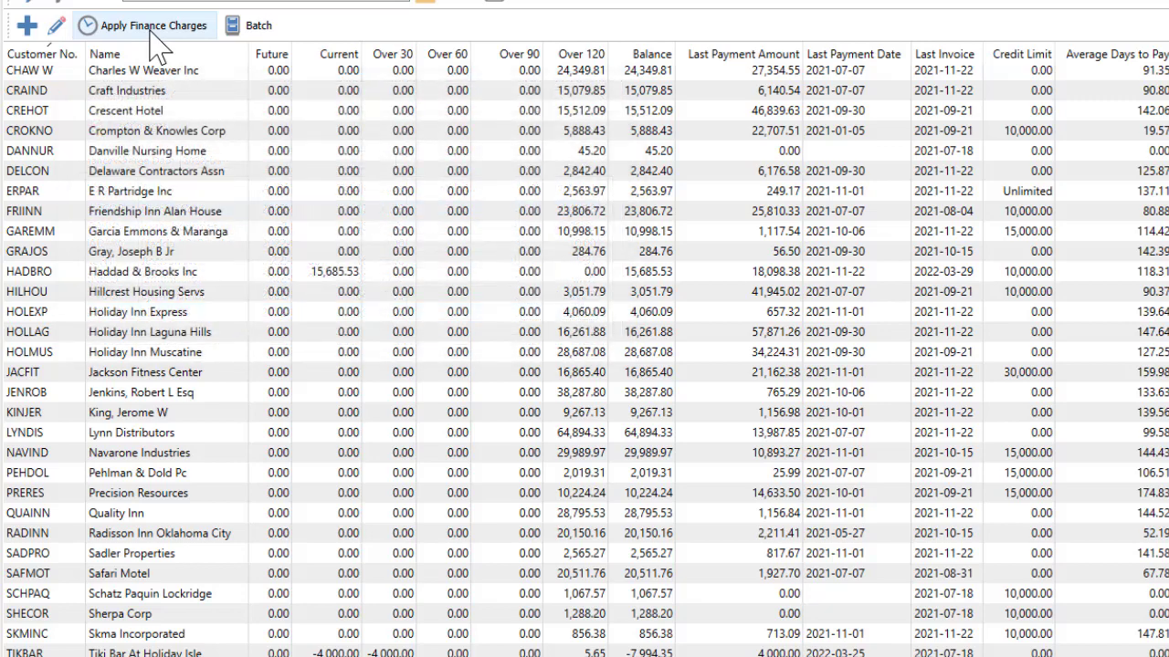
click(248, 28)
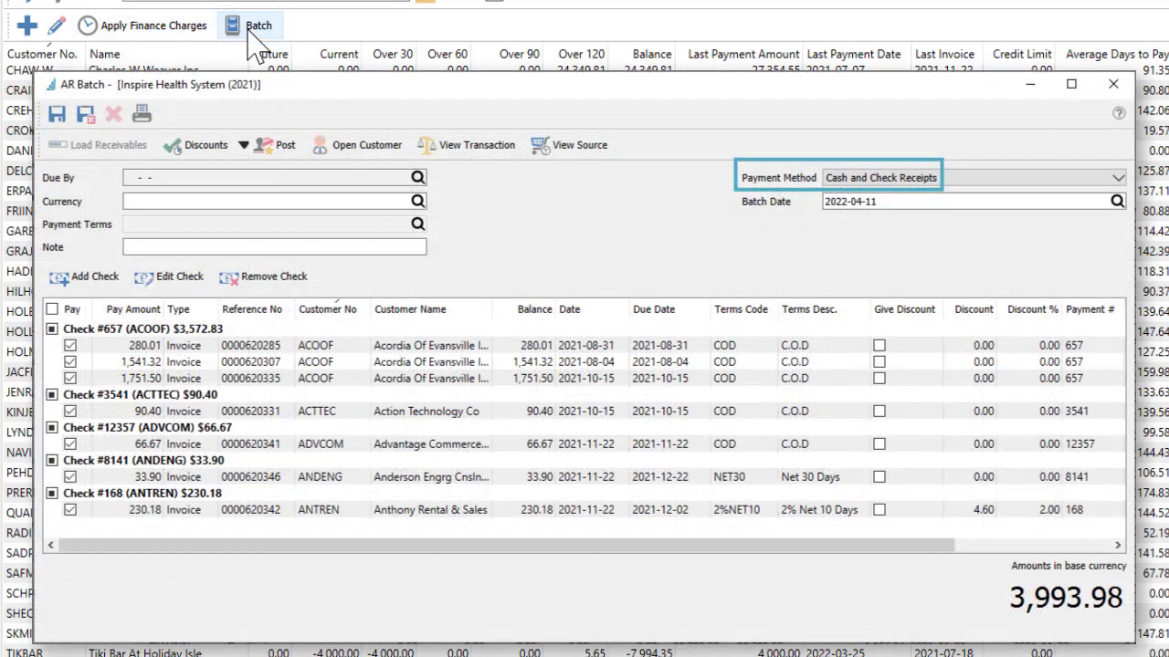